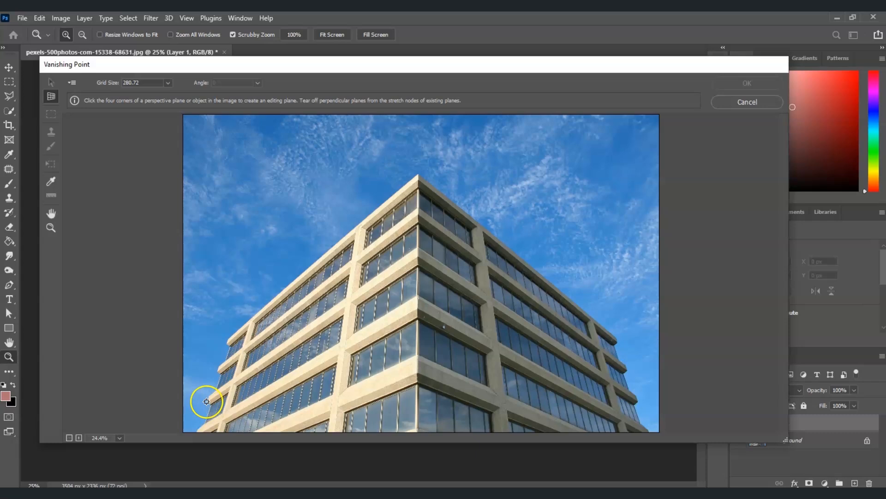
Create a perspective plane covering the top two floors of the building's left face, from the front corner to the far edge.
left_click(206, 402)
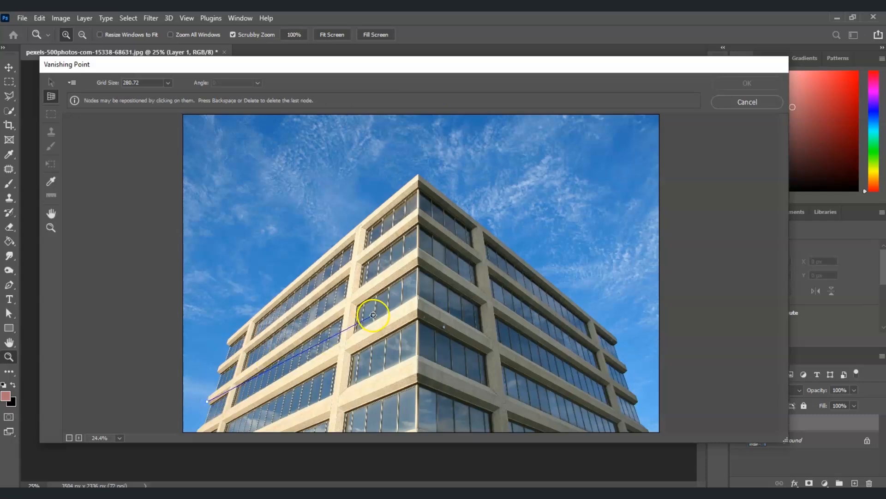
left_click(419, 257)
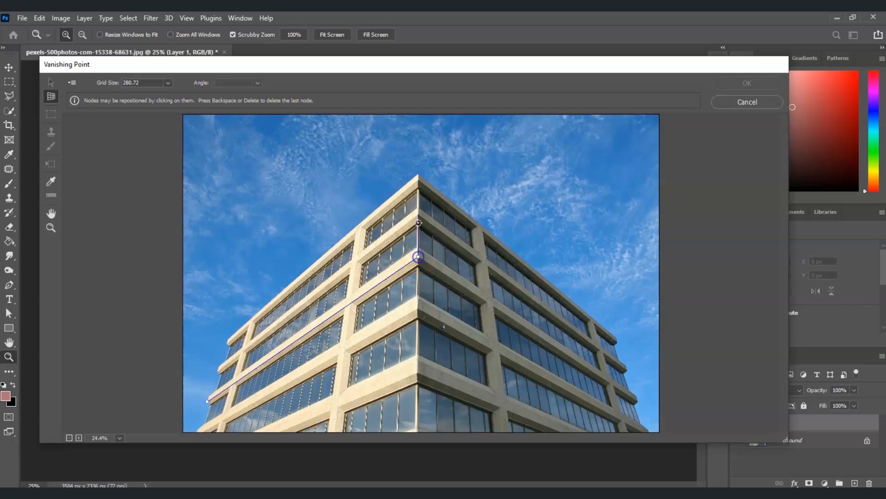
left_click(419, 173)
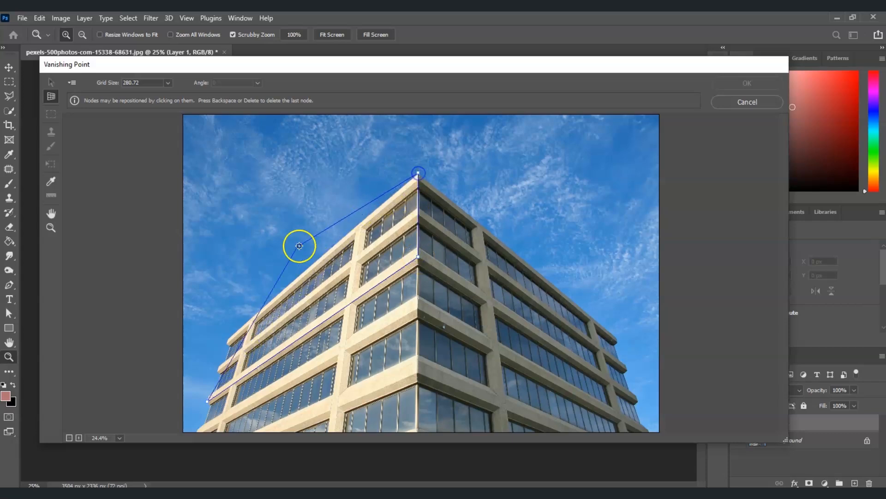
left_click(227, 339)
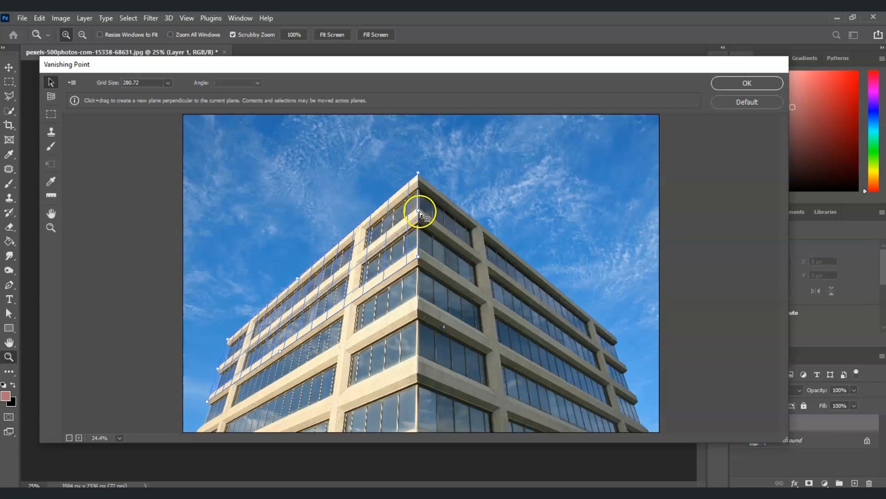
Tear off a perpendicular plane at the front corner and fit it over the top two floors of the right face.
left_click_drag(420, 211, 438, 222)
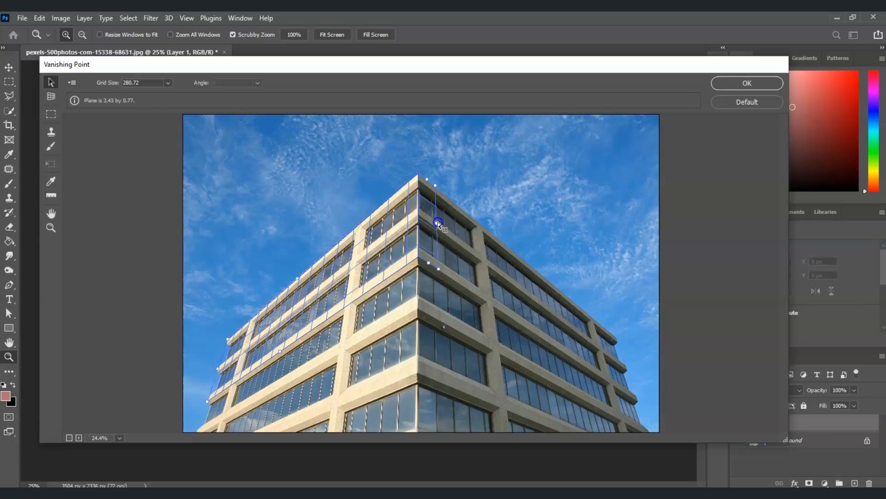
left_click_drag(471, 246, 641, 403)
left_click_drag(609, 316, 617, 338)
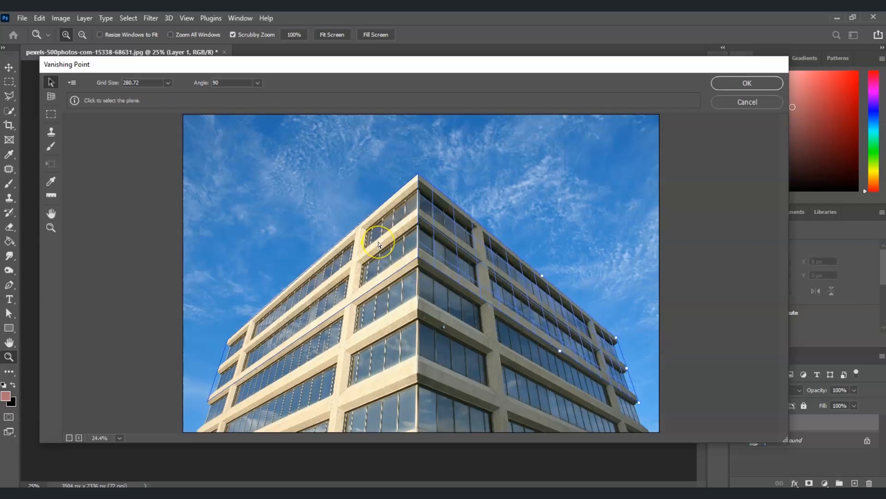
Extend the right and left perspective planes upward past the roofline into the sky.
left_click(367, 249)
left_click(507, 302)
left_click_drag(542, 275, 540, 236)
left_click(277, 208)
left_click(332, 277)
left_click_drag(296, 276, 297, 239)
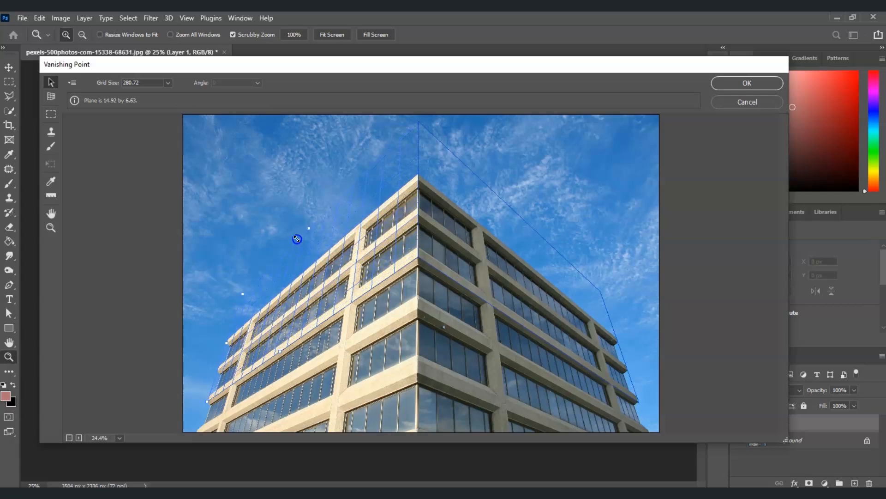
left_click_drag(298, 238, 298, 240)
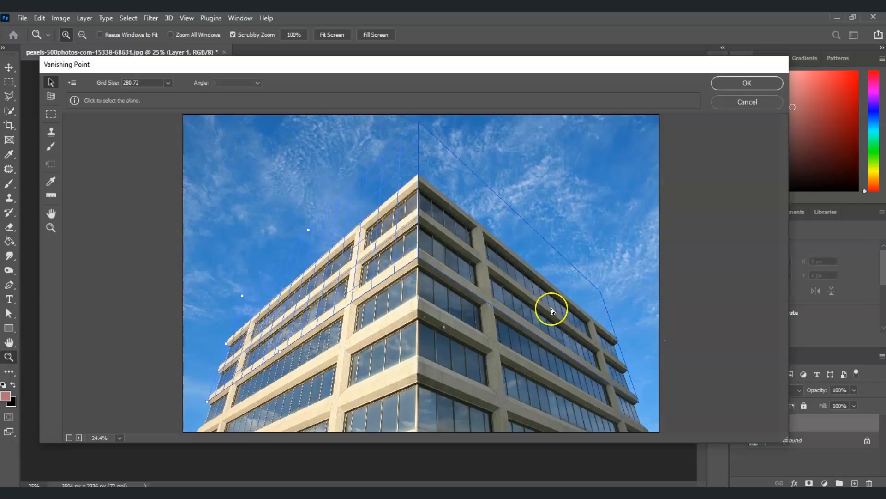
Select the top two floors across both planes with the Marquee tool, including a thin strip of sky above the roof.
left_click(52, 116)
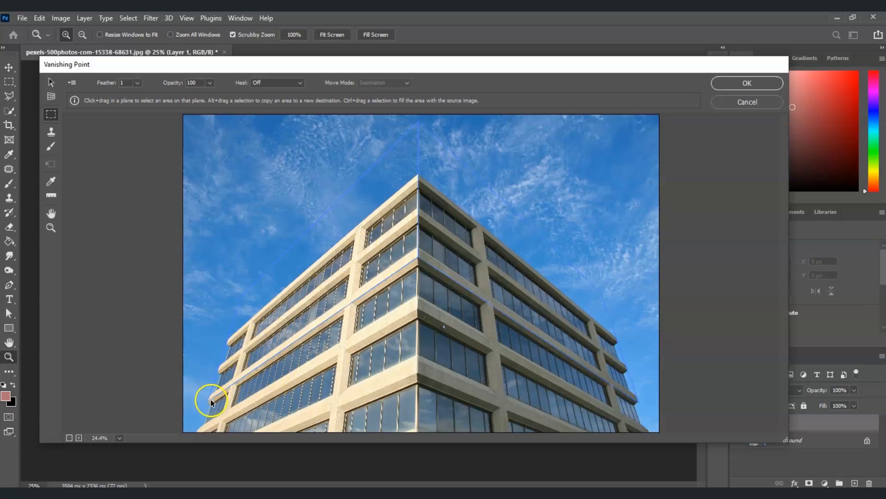
left_click_drag(208, 399, 616, 330)
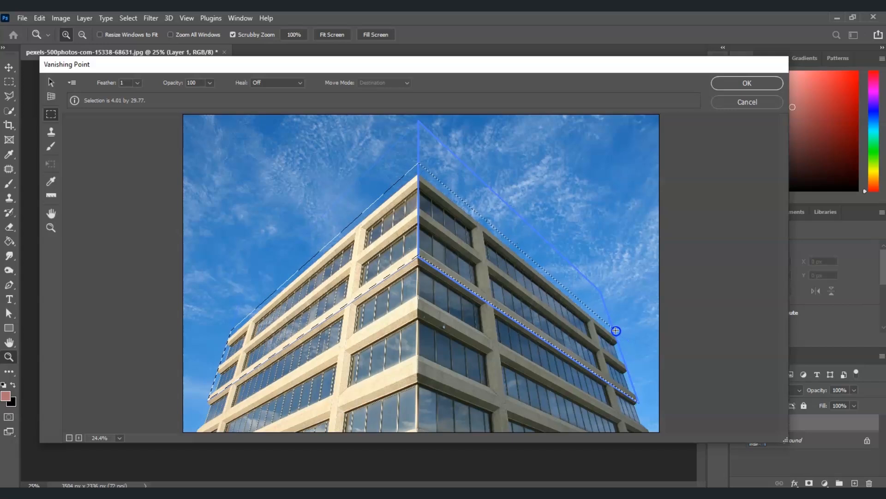
left_click_drag(617, 331, 616, 330)
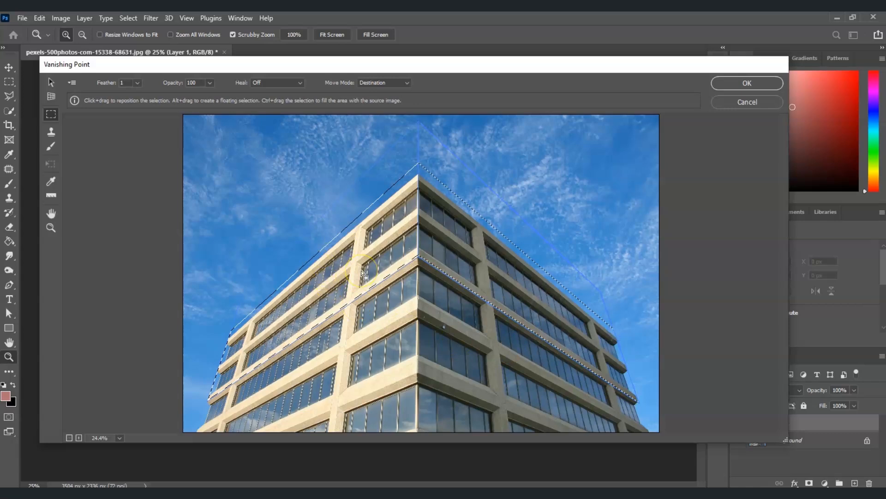
Turn the selection into a floating copy, move it up one floor in perspective, and apply the Vanishing Point edit.
key("ctrl")
key("ctrl")
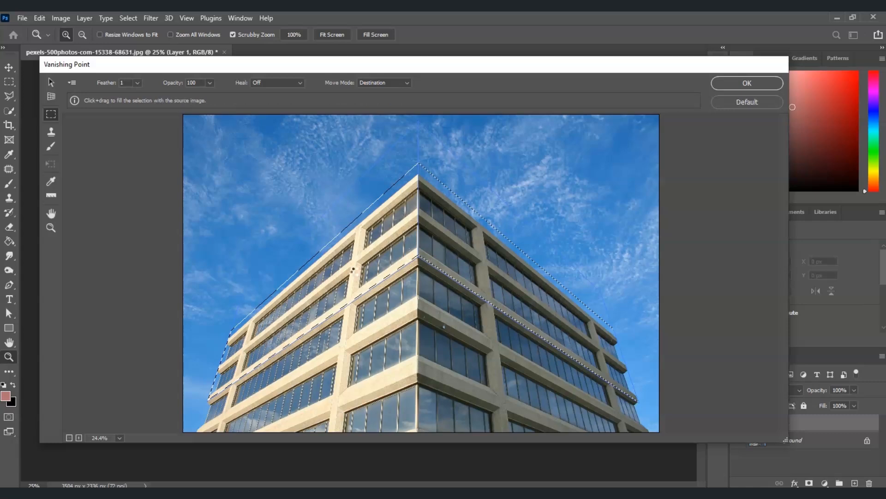
left_click(354, 272, "ctrl")
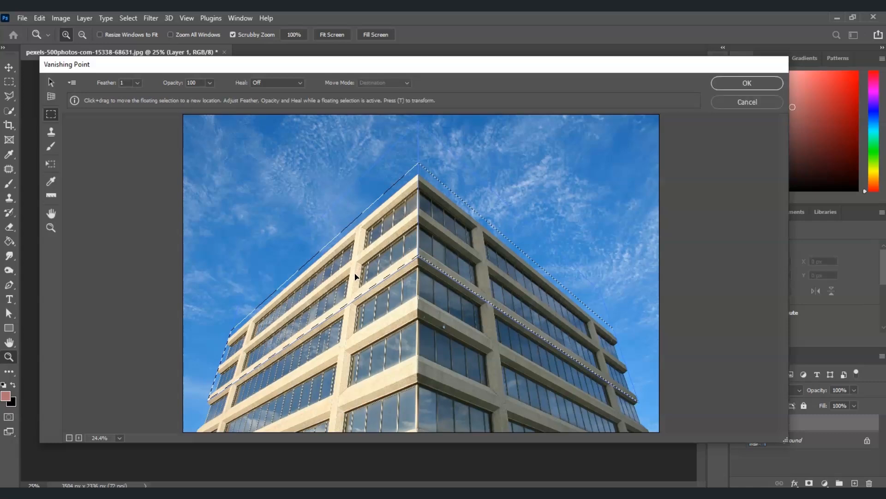
left_click_drag(352, 276, 347, 269)
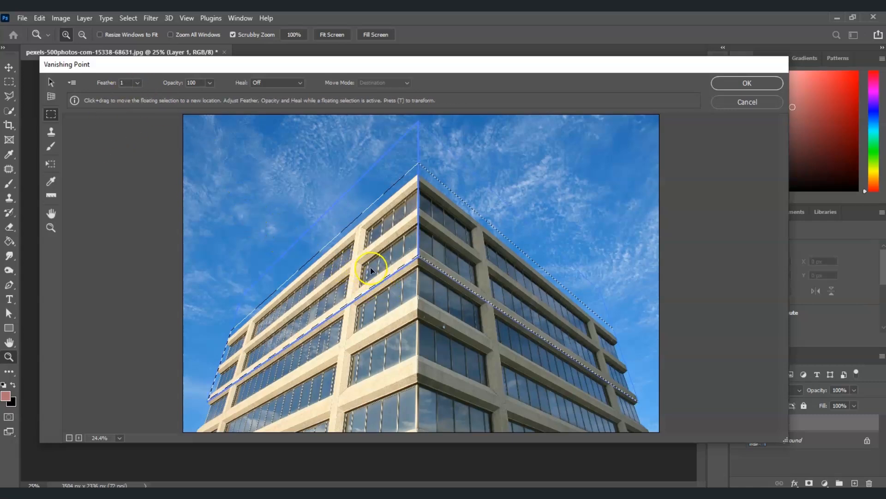
left_click_drag(370, 262, 373, 223)
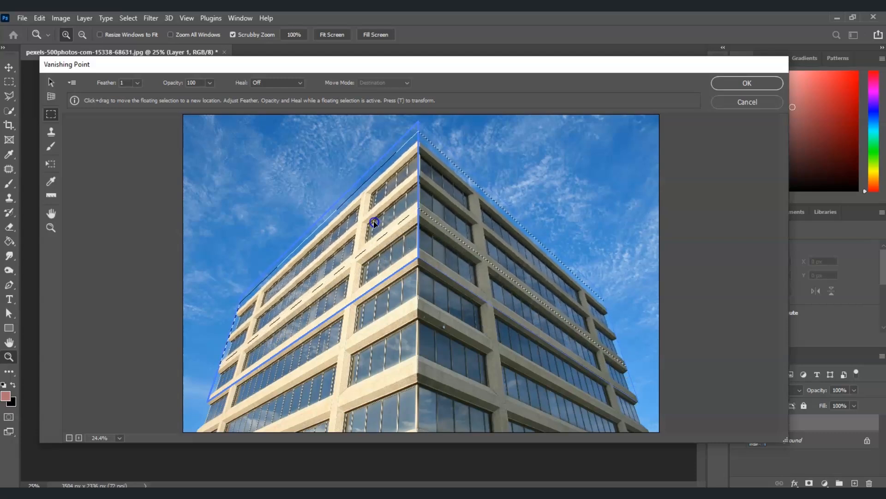
left_click(746, 85)
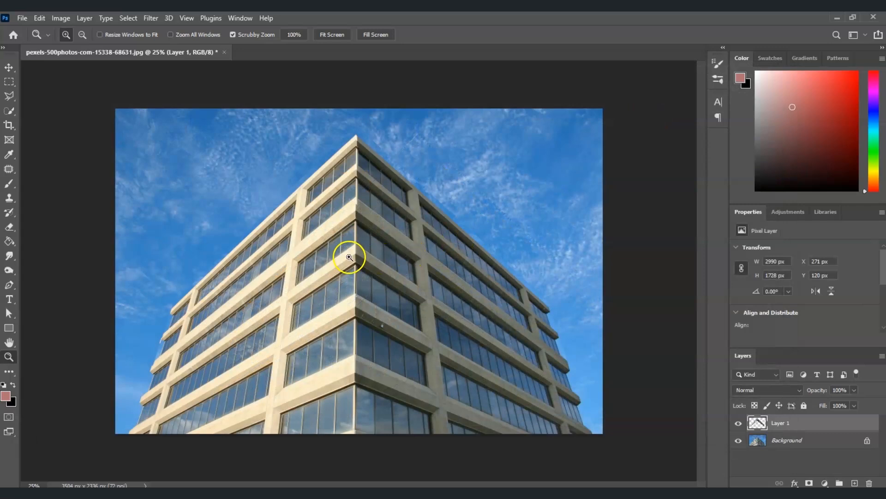
Examine the added floor's seams at the front corner and along the right roofline, then fit the whole image in view.
left_click(358, 204)
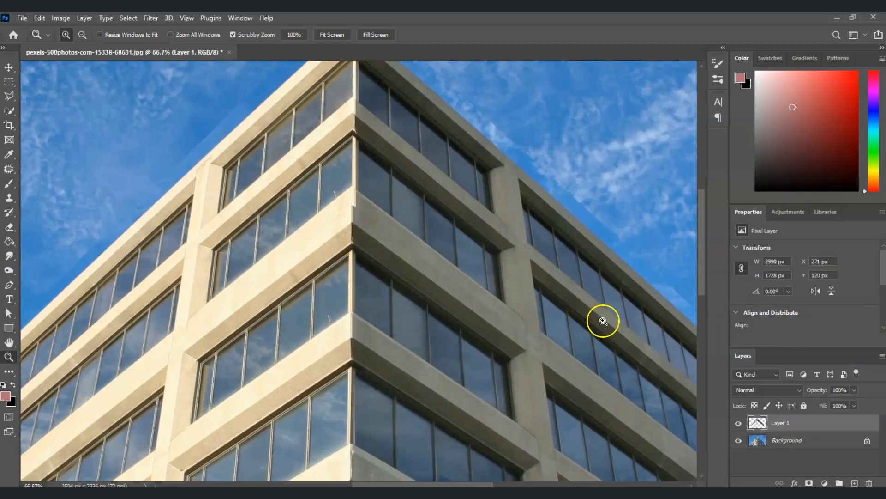
left_click_drag(433, 485, 480, 484)
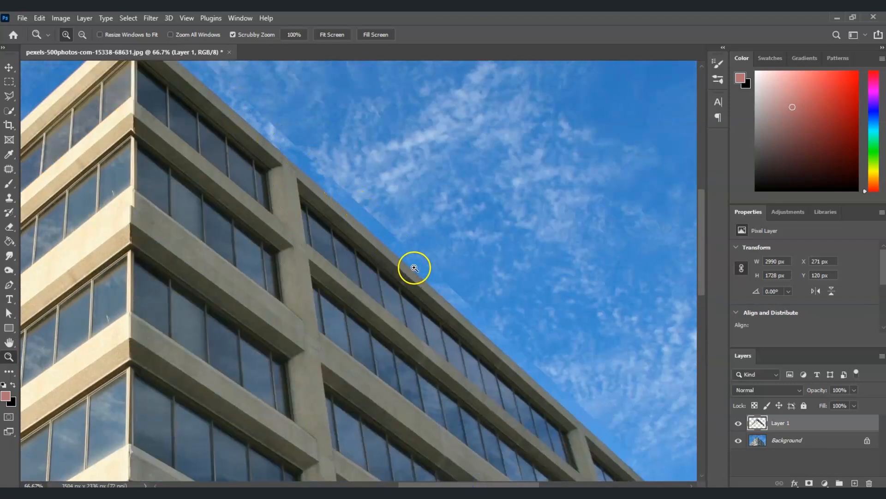
left_click_drag(459, 305, 467, 429)
left_click_drag(450, 485, 494, 485)
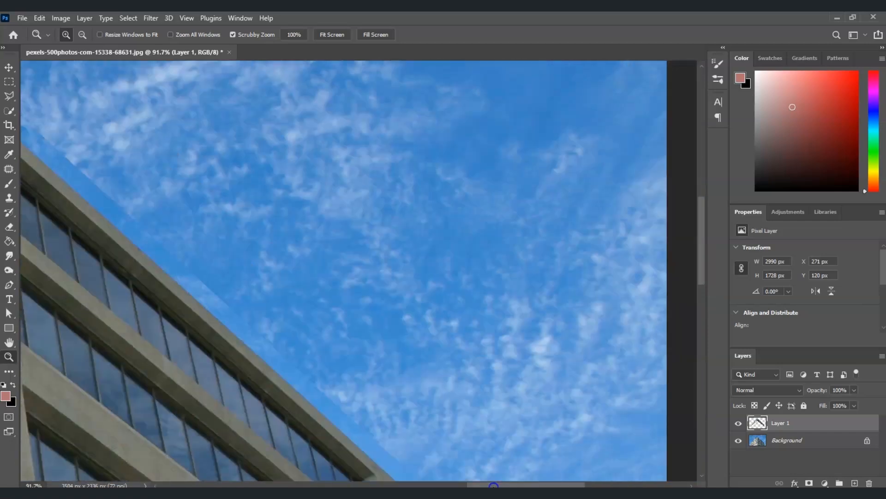
left_click_drag(702, 229, 699, 314)
left_click(332, 35)
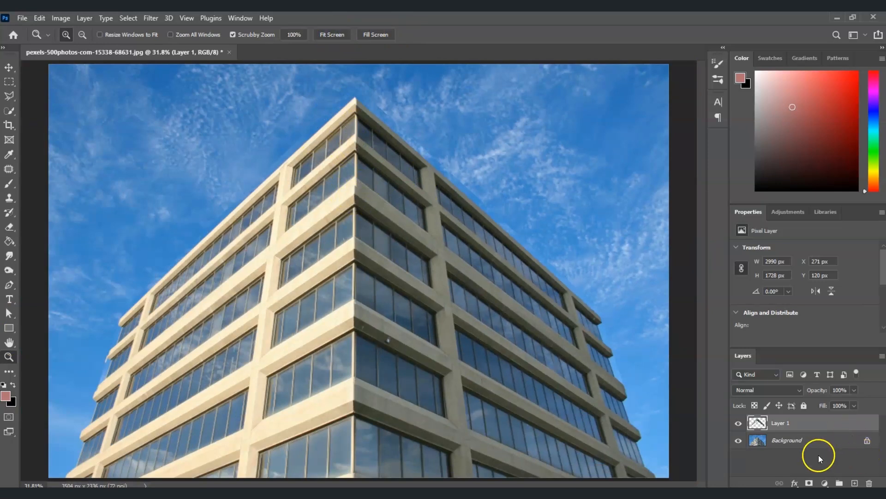
Free-transform Layer 1, shifting it slightly left to line up with the building's corner and scaling it to 99.79%.
left_click(801, 425)
key("ctrl+t")
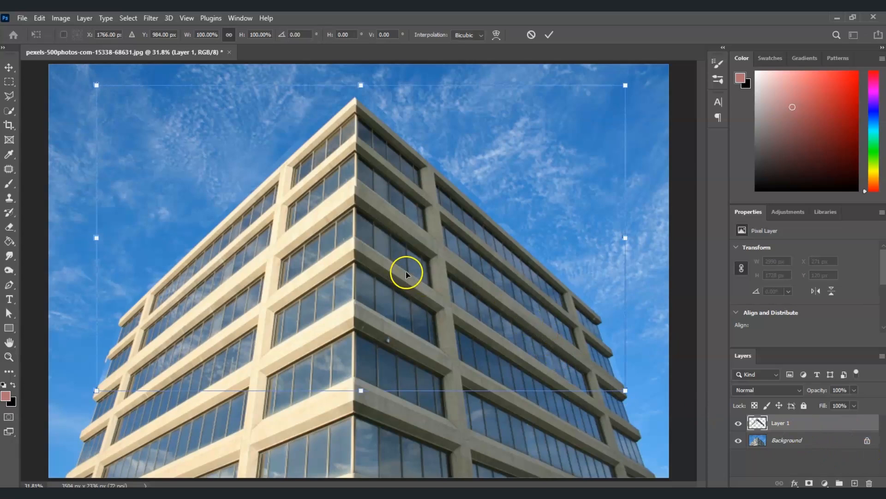
left_click_drag(389, 201, 387, 202)
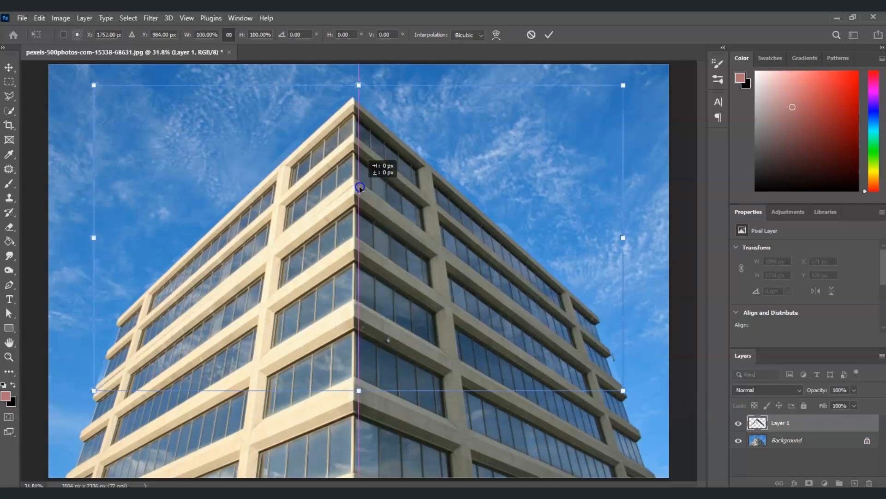
left_click_drag(94, 237, 98, 237)
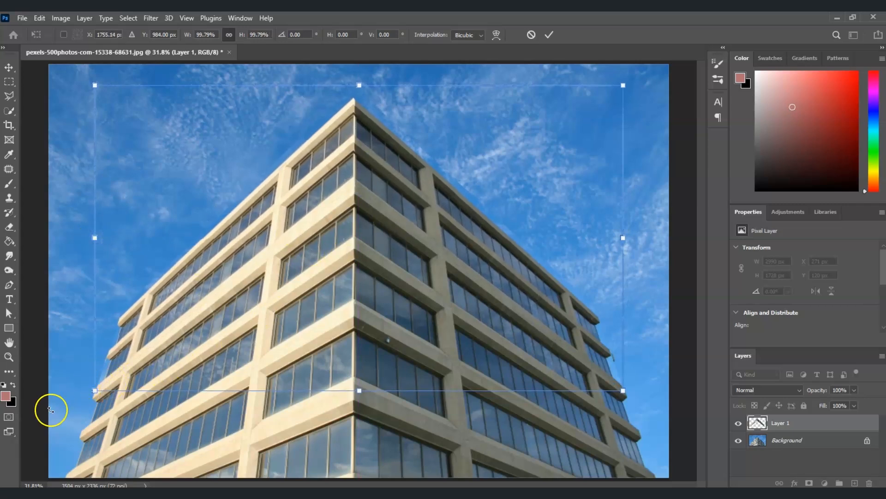
Warp Layer 1 slightly at its lower-left area, front corner and lower-right edge to match the floors below, and commit the transform.
right_click(141, 352)
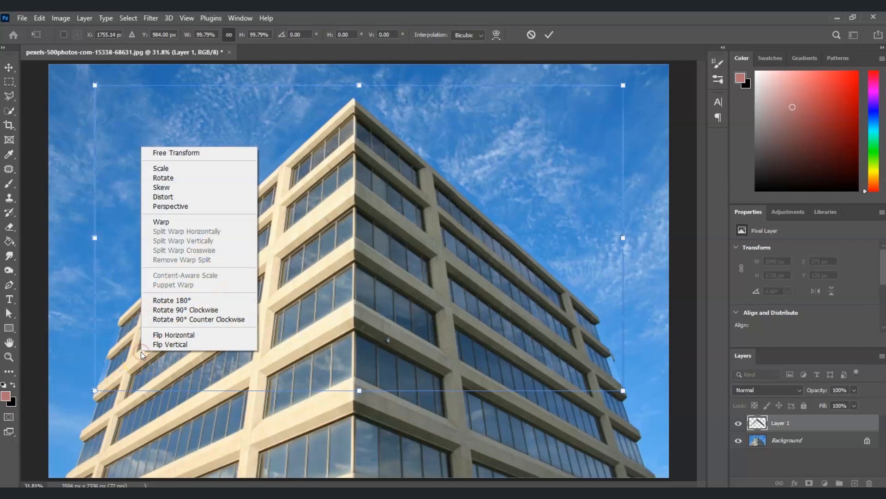
left_click(172, 222)
left_click_drag(112, 372, 111, 374)
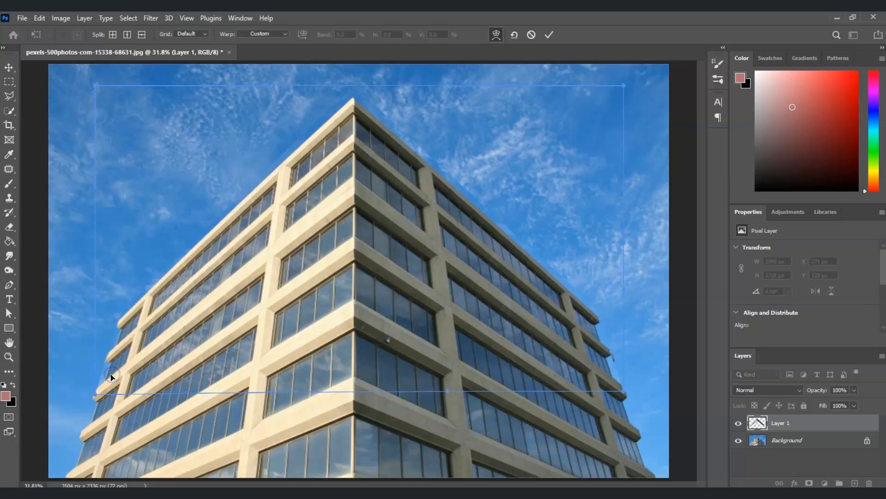
left_click_drag(339, 198, 339, 197)
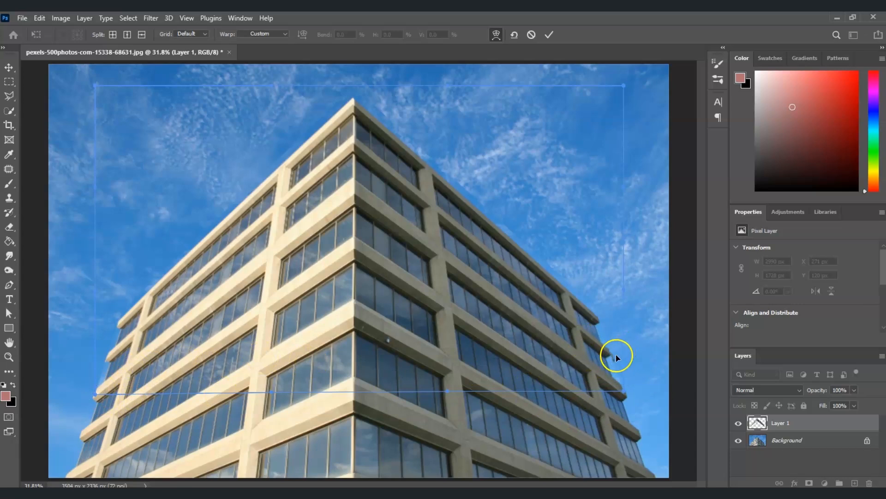
left_click_drag(611, 356, 614, 362)
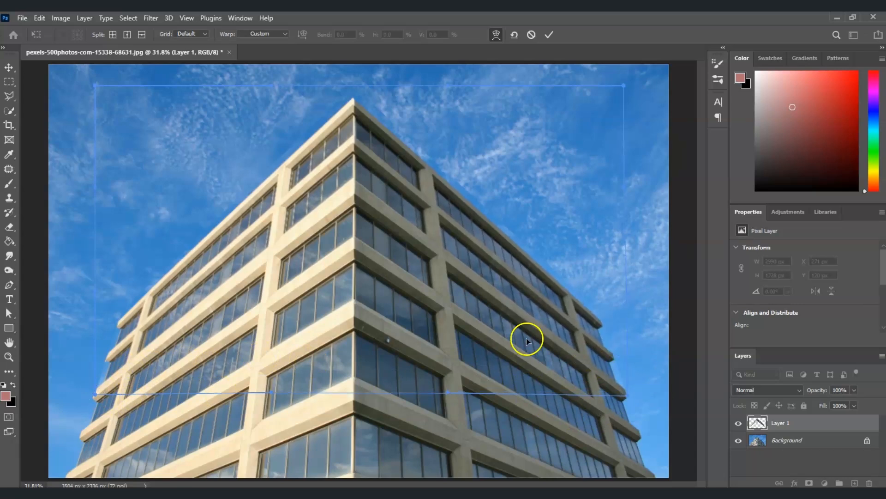
key("Return")
key("z")
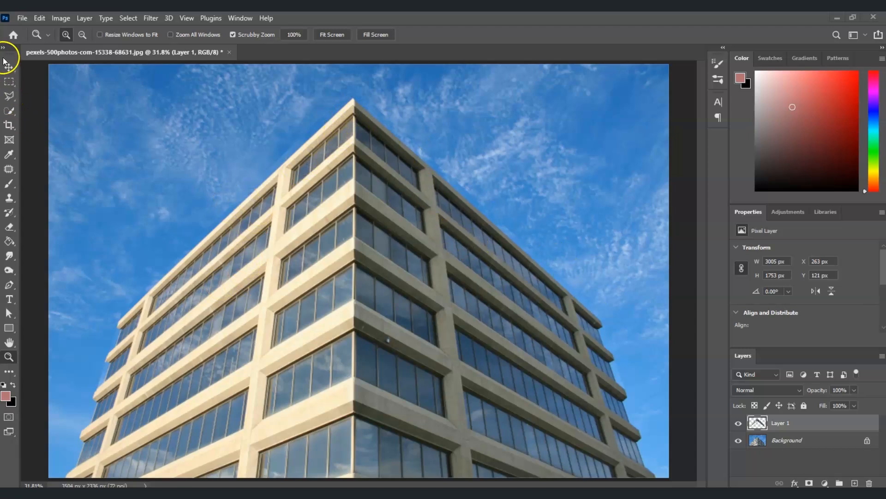
Select the sky directly above the new roofline with the Polygonal Lasso, following both roof edges and closing the outline through the sky.
left_click(10, 99)
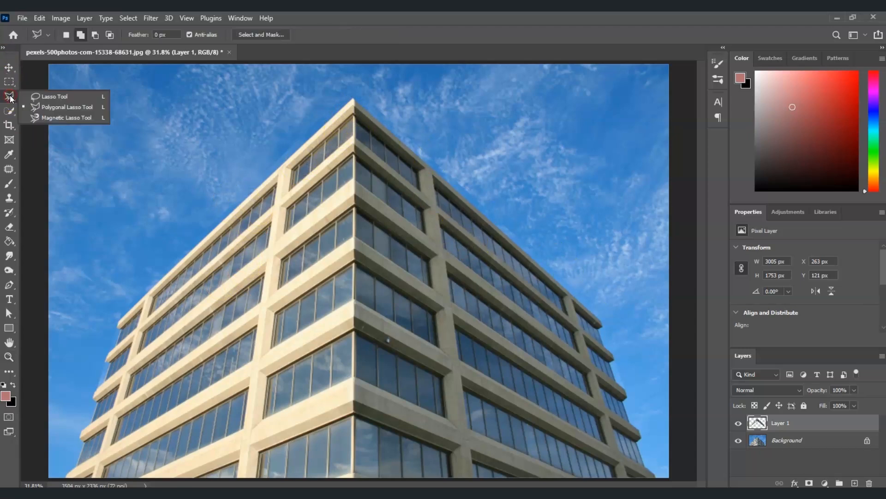
left_click(65, 107)
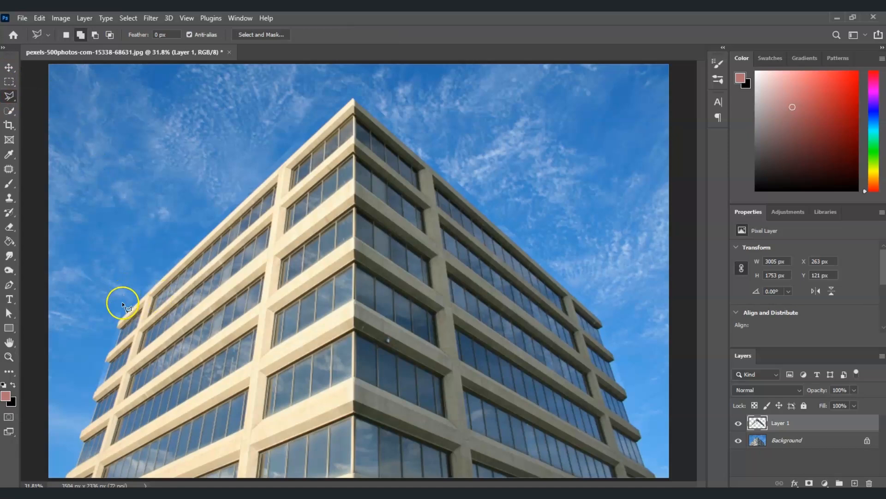
left_click(118, 320)
left_click(132, 307)
left_click(151, 293)
left_click(181, 258)
left_click(327, 131)
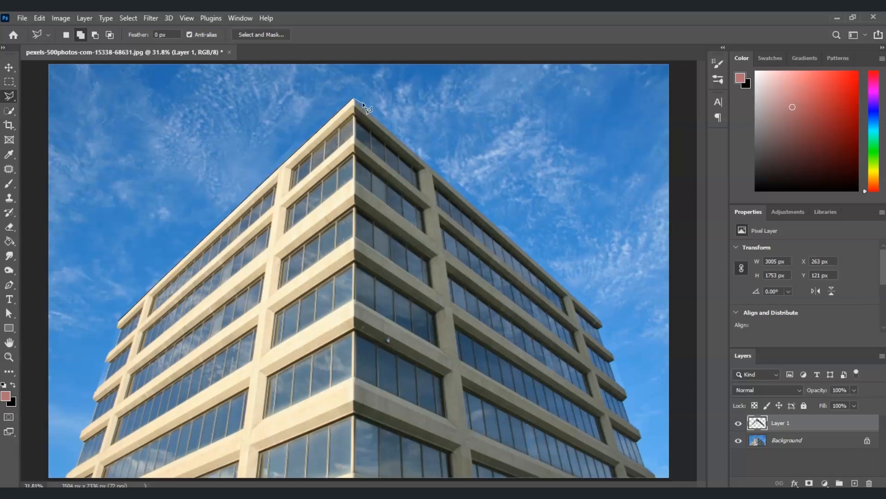
left_click(466, 199)
left_click(520, 247)
left_click(582, 303)
left_click(616, 333)
left_click(605, 209)
left_click(364, 67)
left_click(206, 124)
left_click(119, 319)
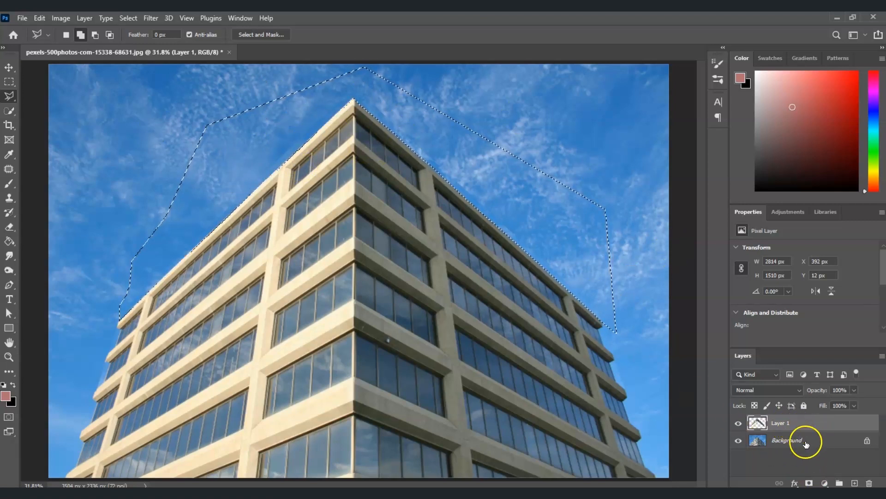
Add a layer mask to Layer 1 from the sky selection and invert the mask to hide the copied sky.
left_click(811, 483)
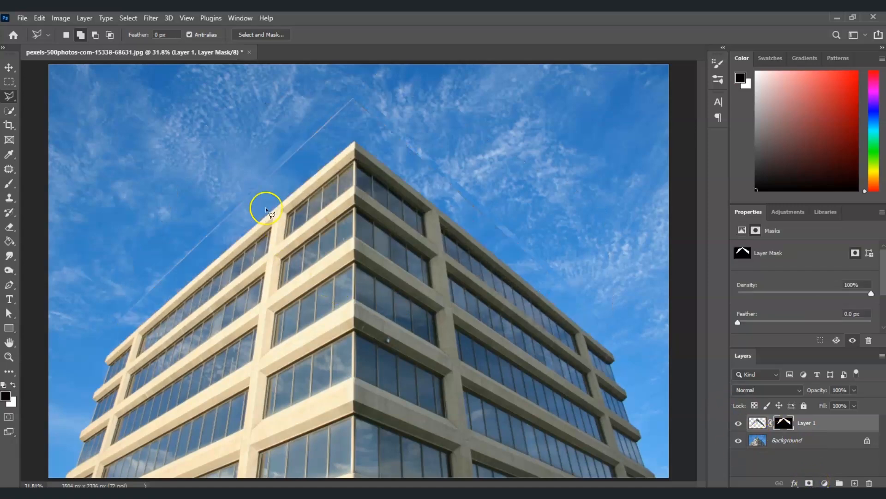
left_click(785, 426)
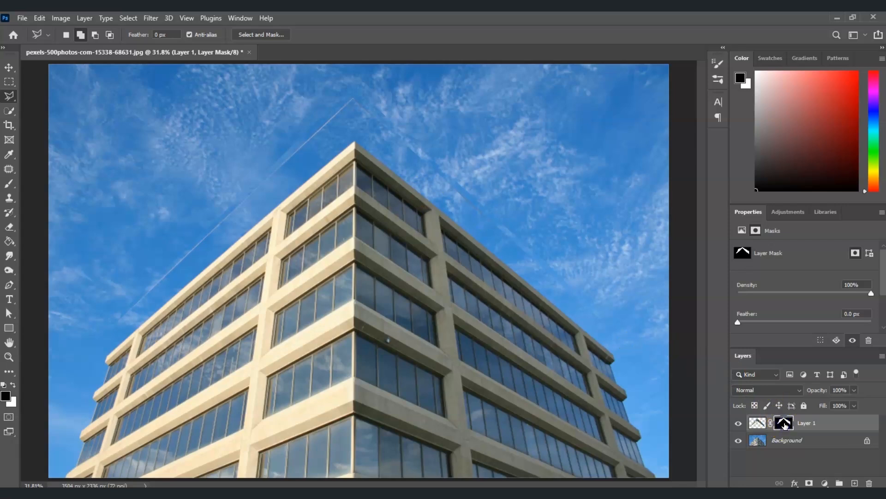
key("ctrl+i")
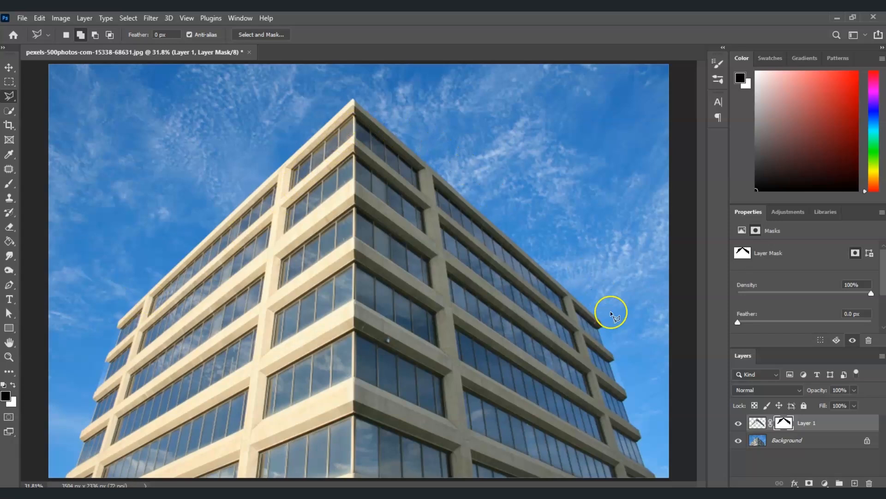
Paint black on Layer 1's mask with the 25 px Brush to hide the pale sky strip beside the top floor's far-left windows.
left_click(9, 357)
left_click(116, 343)
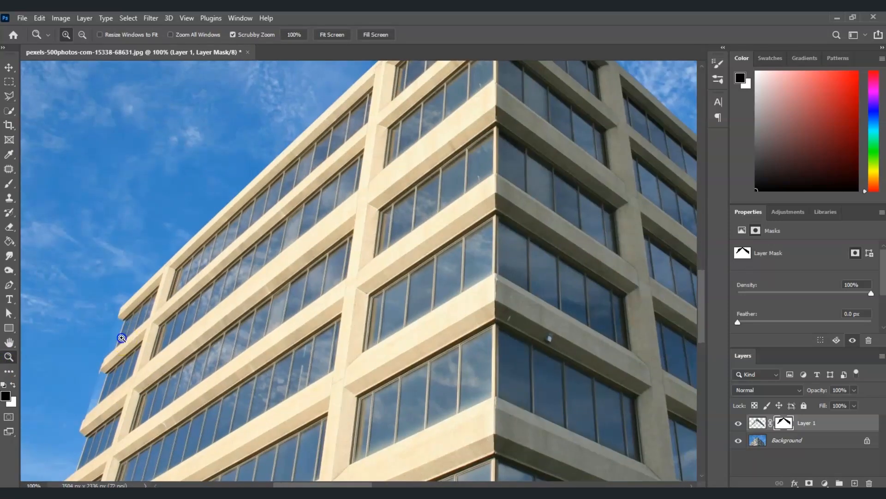
left_click(115, 343)
scroll(308, 485, "left", 5)
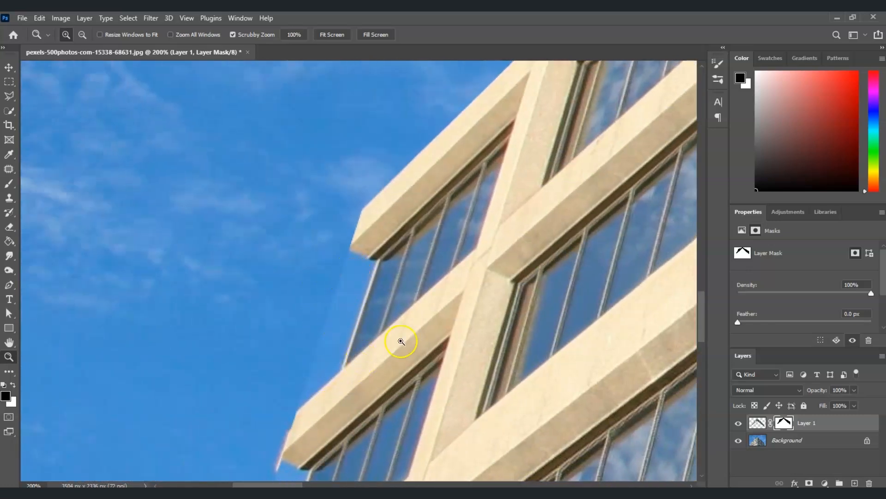
left_click(15, 186)
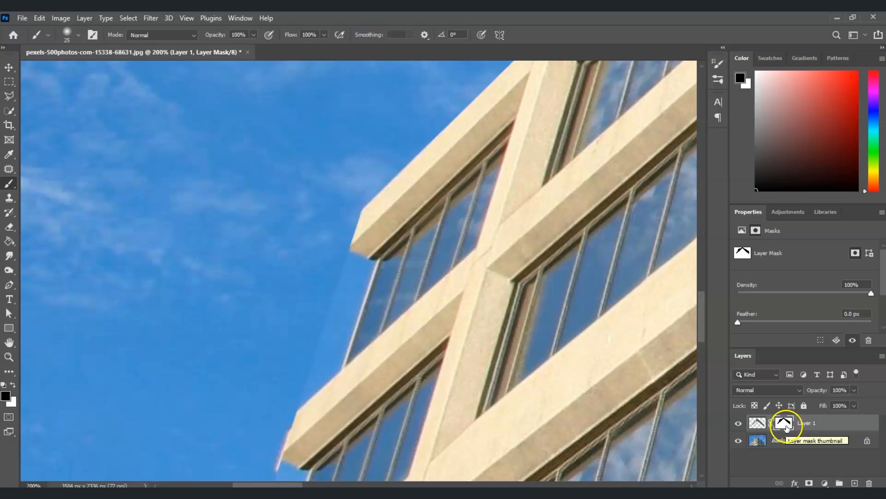
left_click_drag(349, 269, 314, 359)
Mask out the pale sky strip beside the next floor's far-left windows, and touch up the ledge corner above in white.
scroll(314, 379, "down", 3)
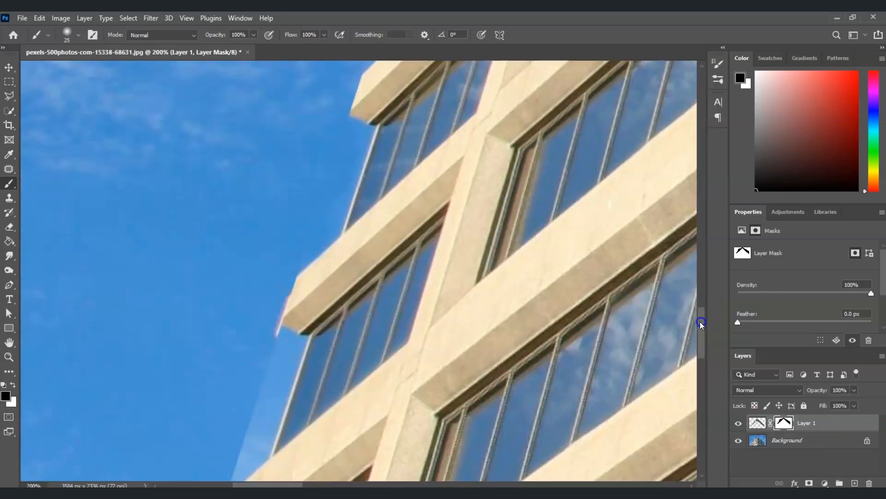
left_click_drag(245, 414, 240, 469)
key("x")
left_click(281, 345)
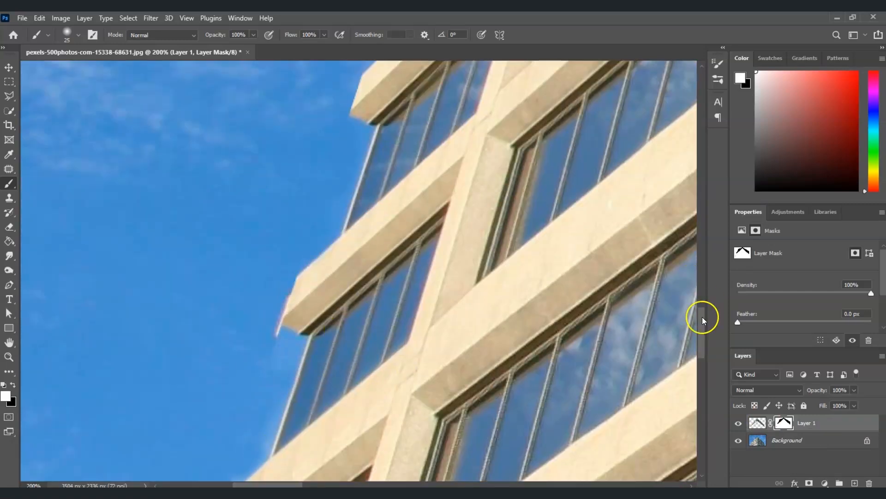
Paint black on Layer 1's mask to clean up leftover sky at the building's far-right edge.
left_click_drag(702, 319, 700, 378)
key("x")
left_click_drag(268, 484, 578, 484)
left_click_drag(465, 222, 441, 223)
left_click_drag(700, 344, 698, 263)
Fit the whole image in view and toggle Layer 1's visibility off and on to compare before and after.
key("ctrl+0")
key("x")
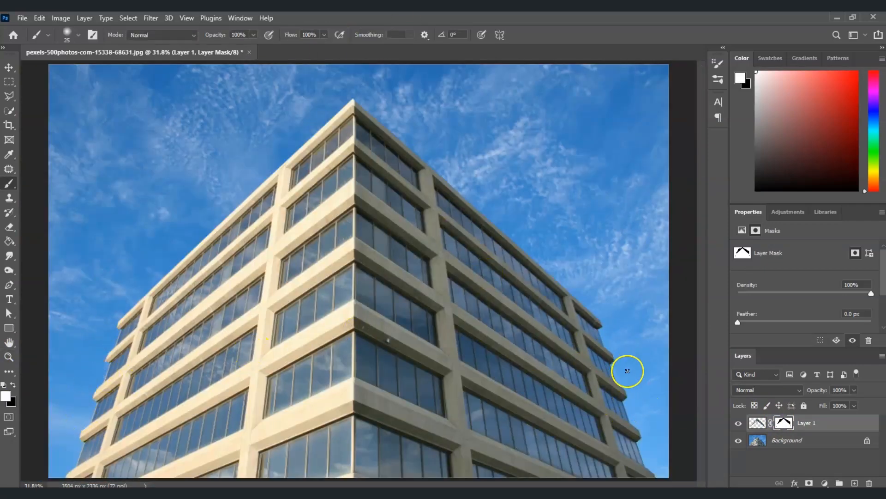
left_click(739, 423)
left_click(739, 423)
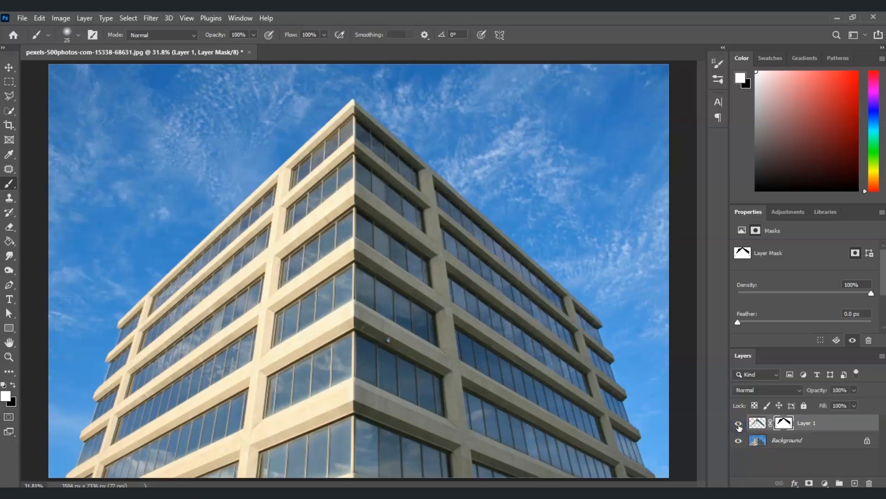